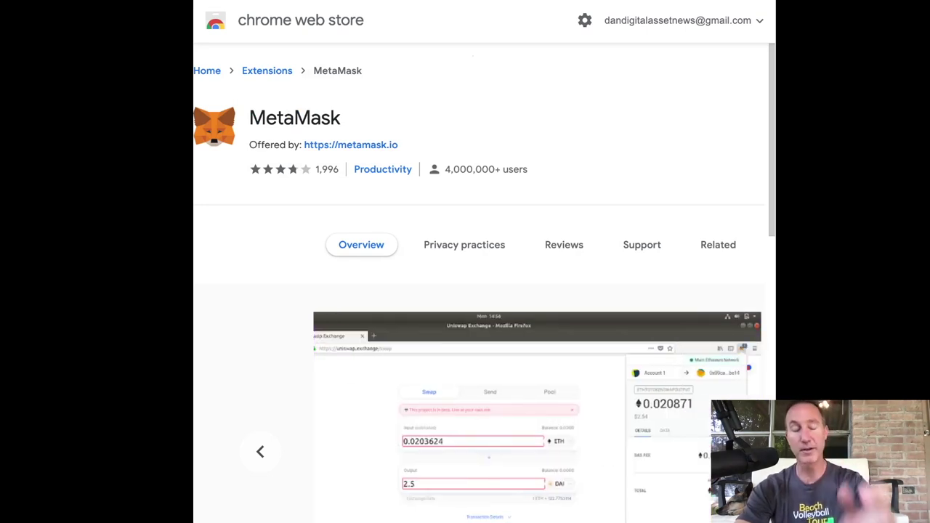
pyautogui.scroll(-2, 485, 283)
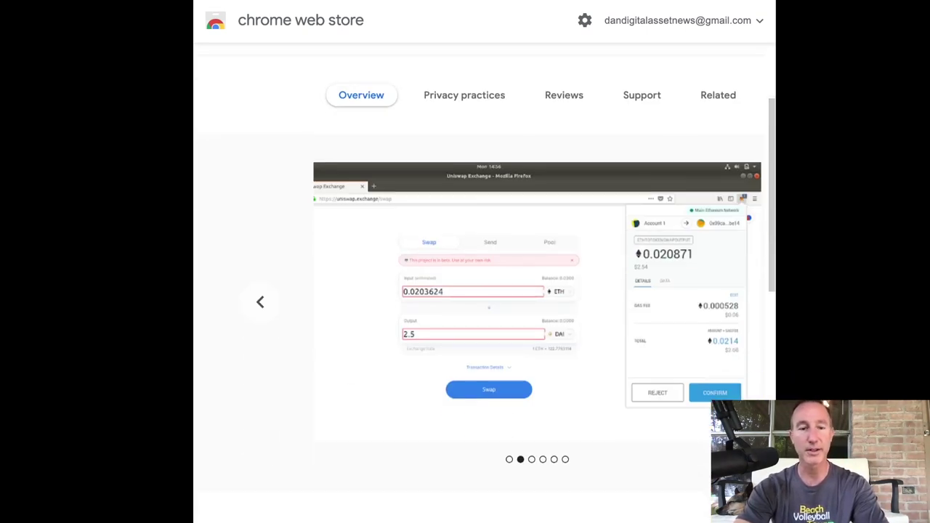
pyautogui.scroll(2, 484, 284)
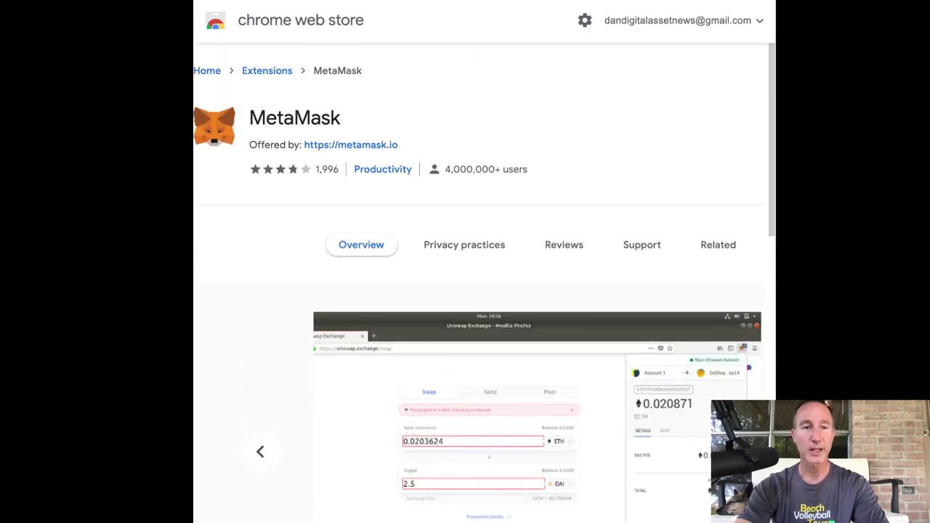
pyautogui.scroll(-6, 485, 283)
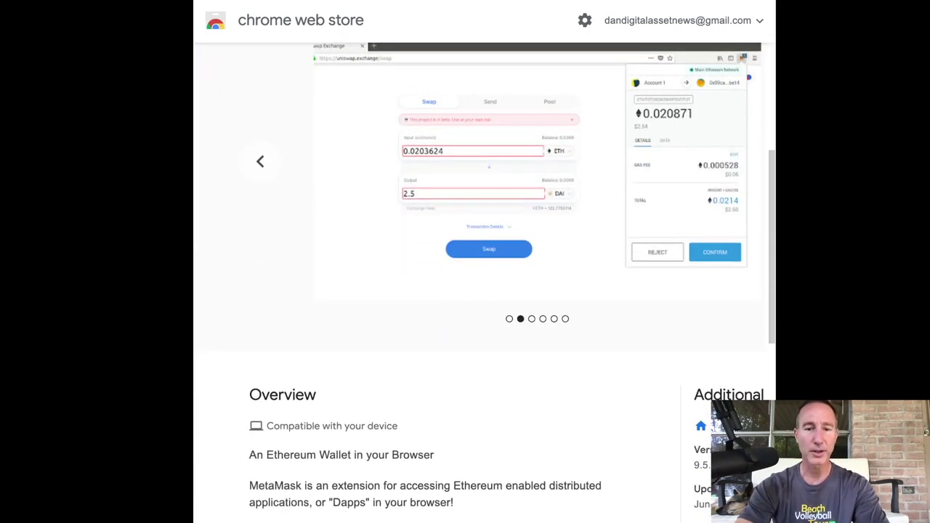
pyautogui.scroll(-7, 485, 283)
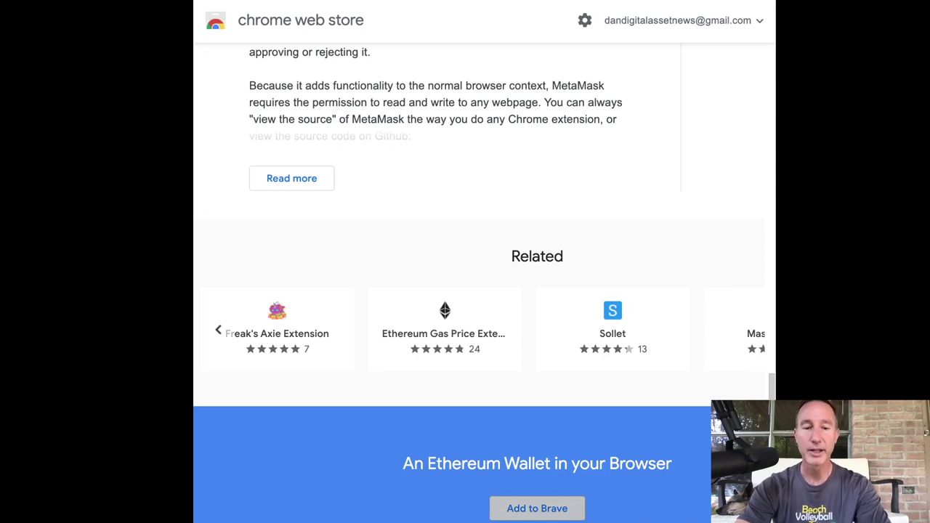
# Step: Add the MetaMask extension to Brave and choose to create a brand-new wallet
pyautogui.click(537, 508)
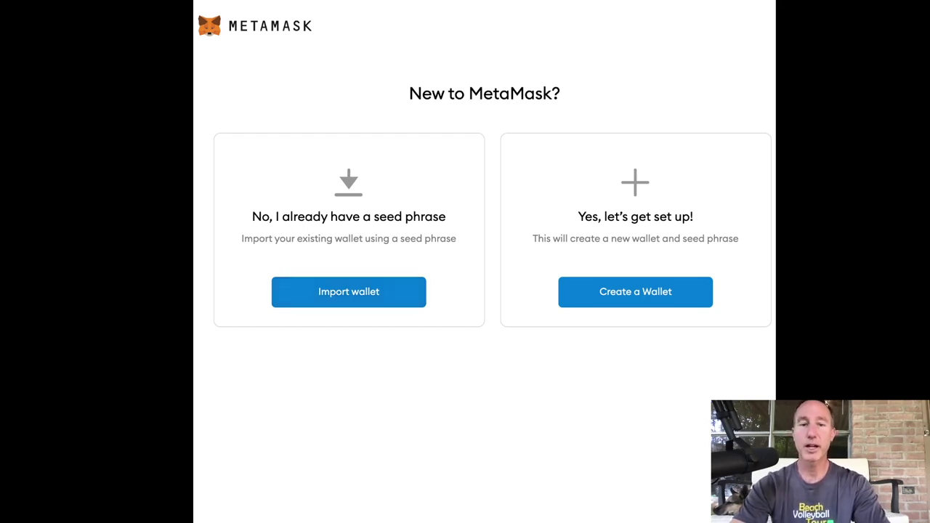
pyautogui.click(635, 291)
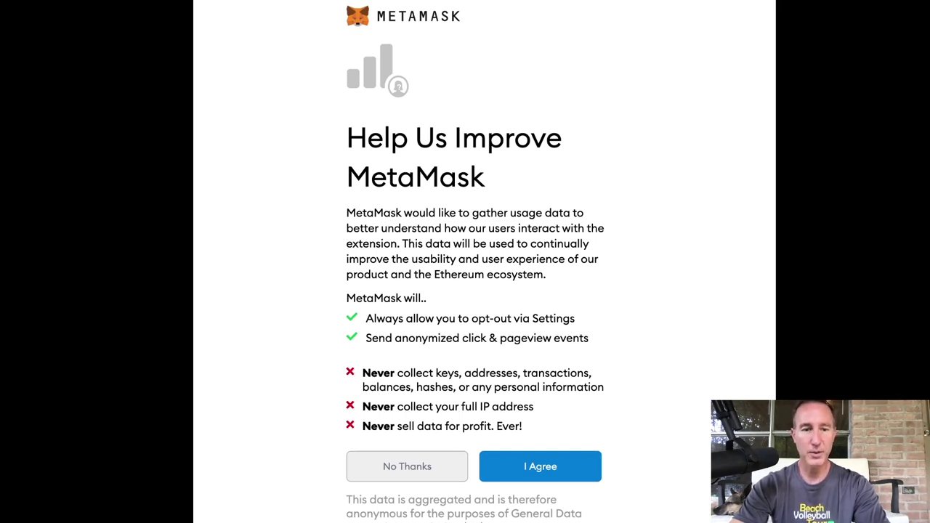
# Step: Answer the Help Us Improve MetaMask usage-data request to reach Create Password
pyautogui.click(539, 466)
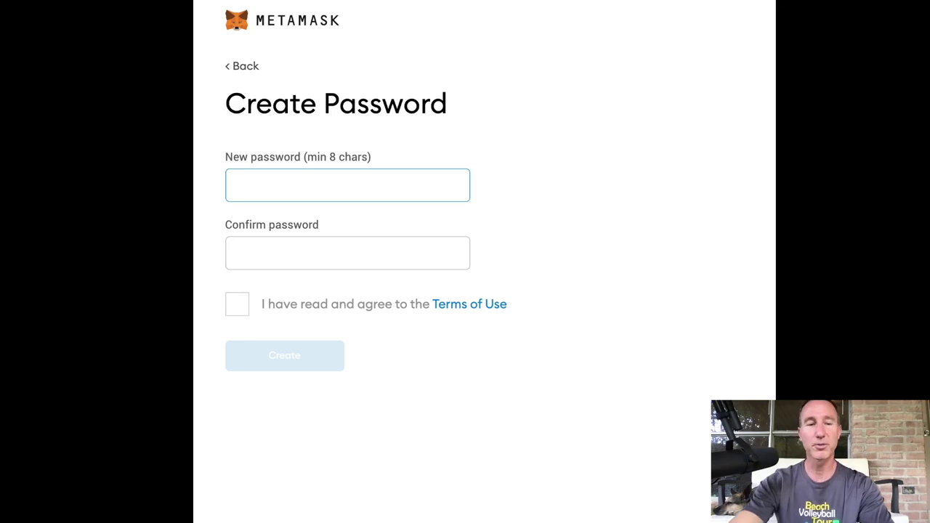
# Step: Enter and confirm the new wallet password, accept the Terms of Use, and create the wallet
pyautogui.write('•••••')
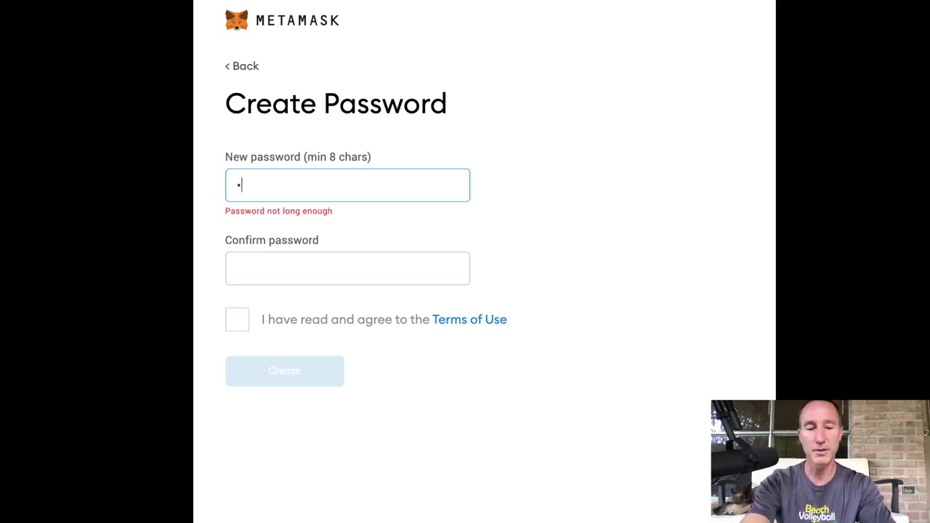
pyautogui.write('•••••')
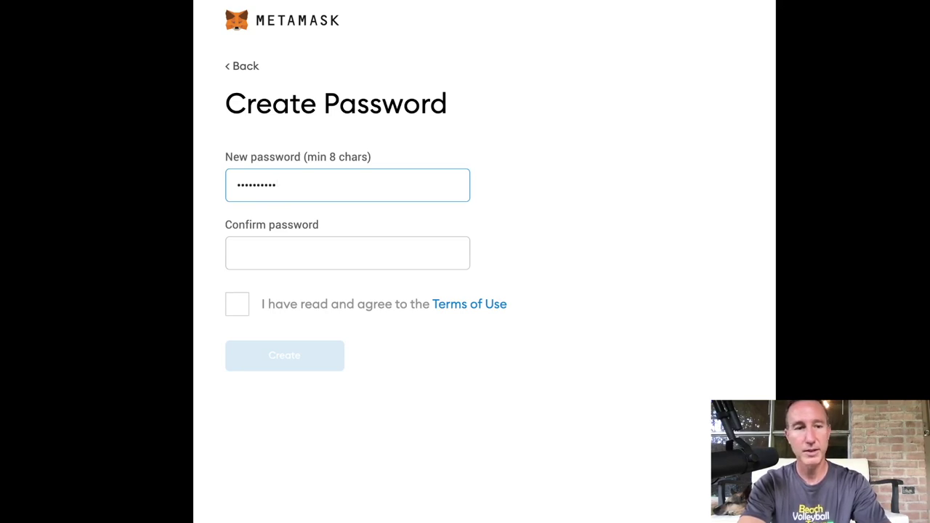
pyautogui.click(347, 253)
pyautogui.write('•••••••••')
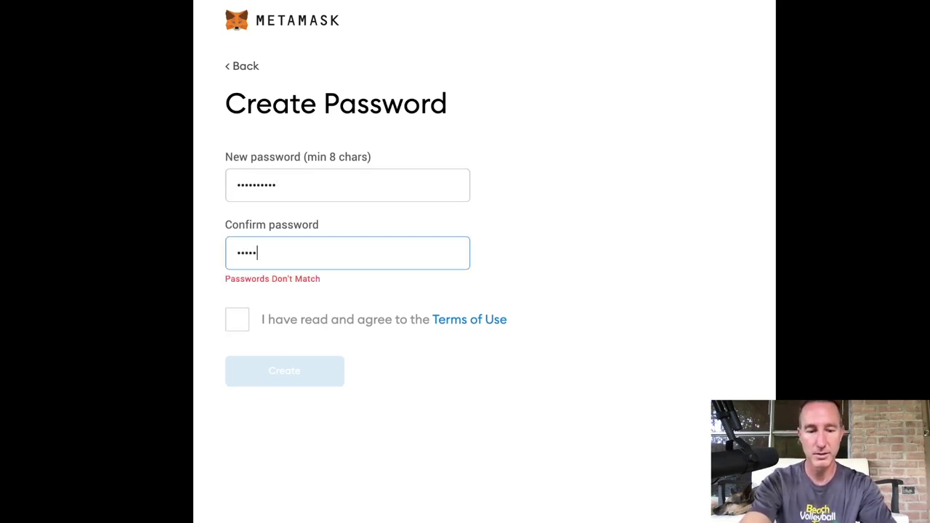
pyautogui.write('•')
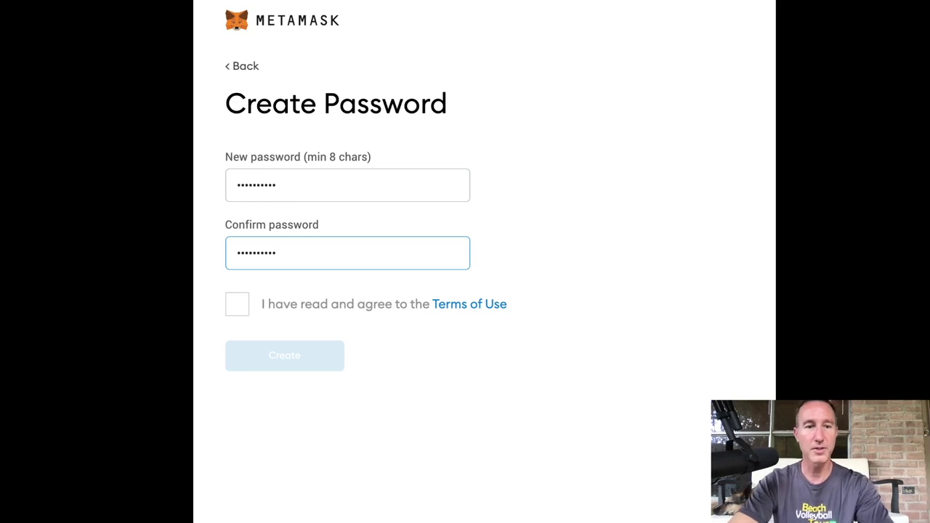
pyautogui.click(237, 304)
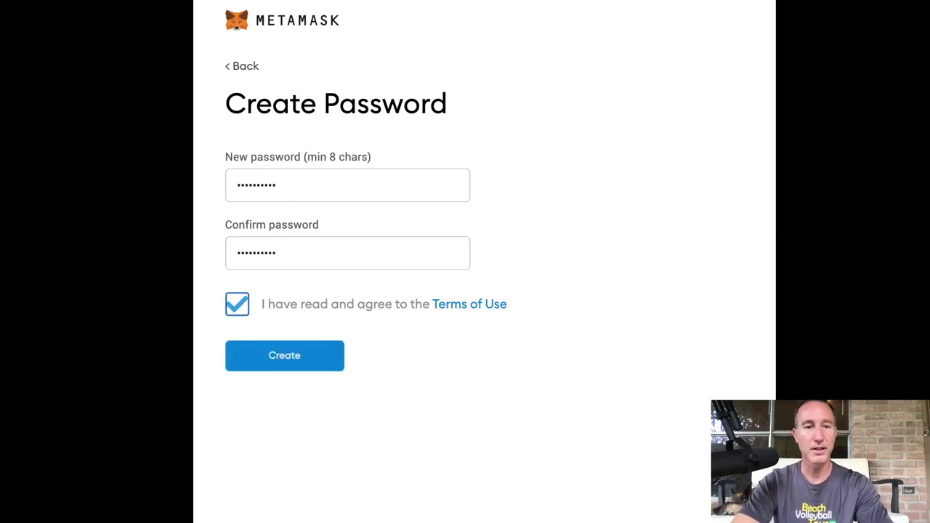
pyautogui.press('Return')
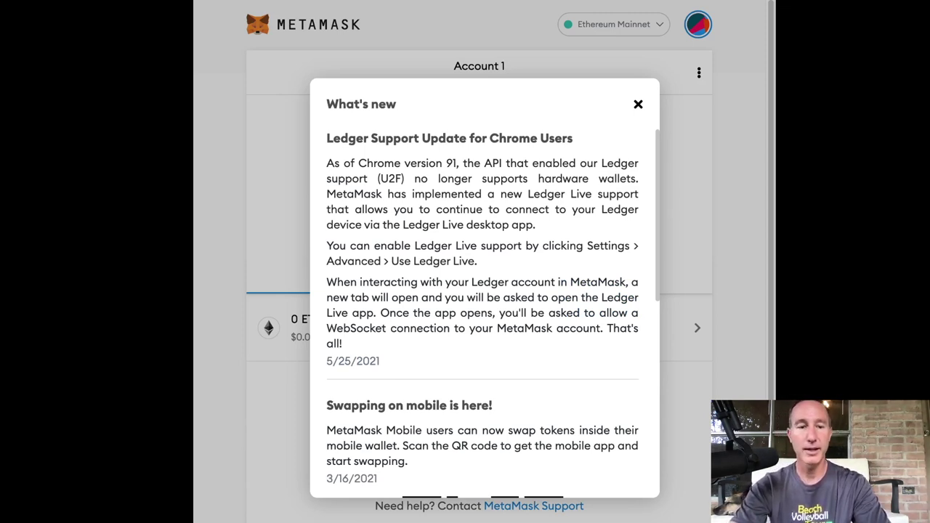
# Step: Scroll through the What's new notes and close them to reveal Account 1's 0 ETH
pyautogui.scroll(-2, 485, 312)
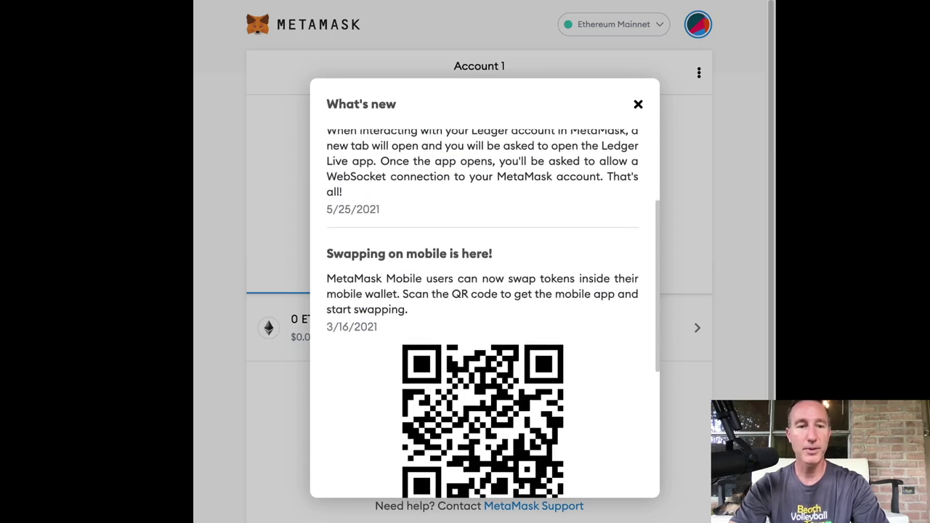
pyautogui.scroll(-1, 485, 312)
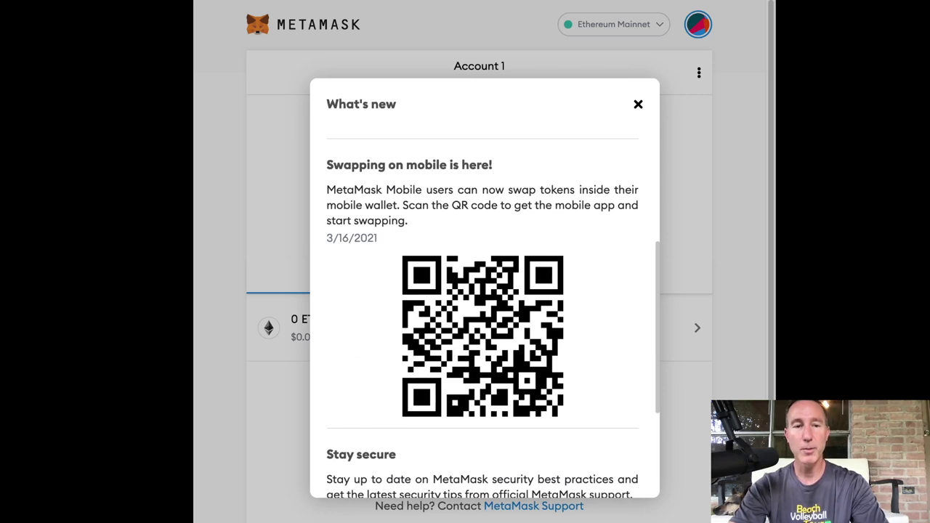
pyautogui.scroll(-2, 485, 312)
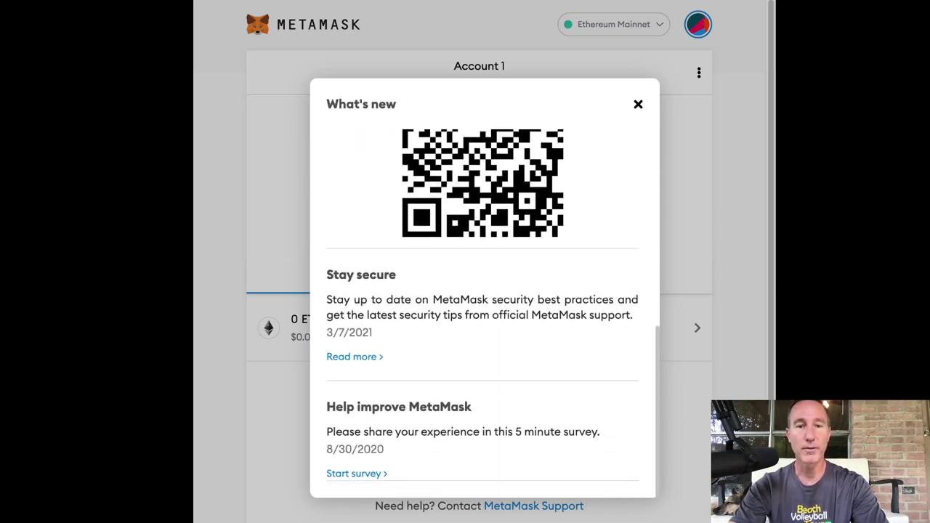
pyautogui.press('Escape')
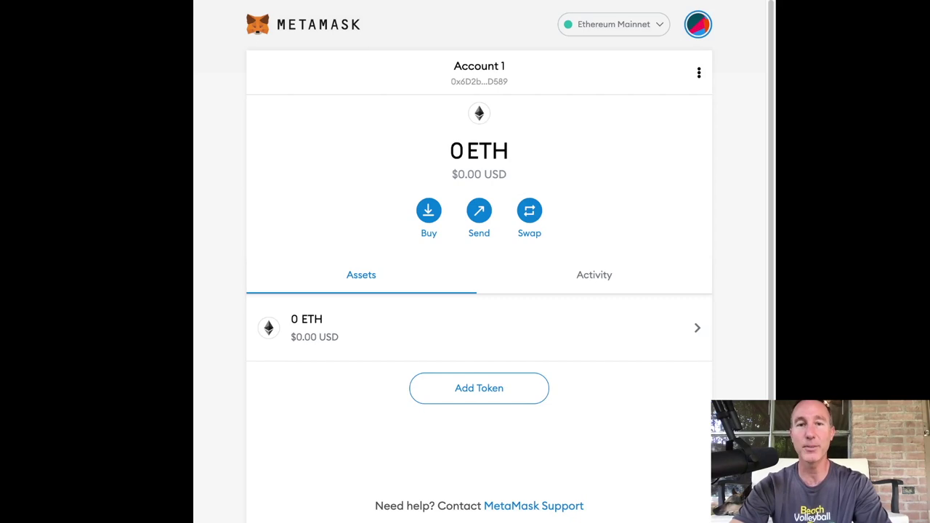
# Step: Check the MetaMask networks list twice, staying on Ethereum Mainnet
pyautogui.click(613, 24)
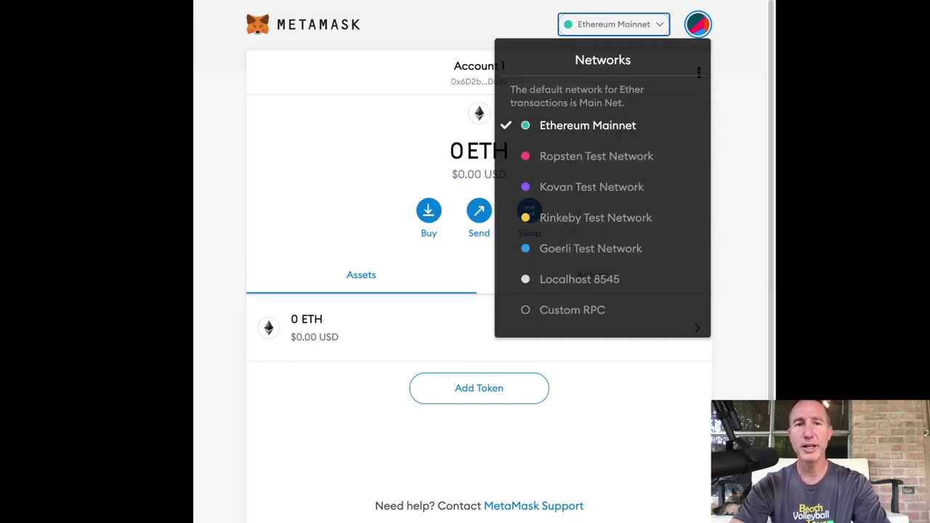
pyautogui.press('Escape')
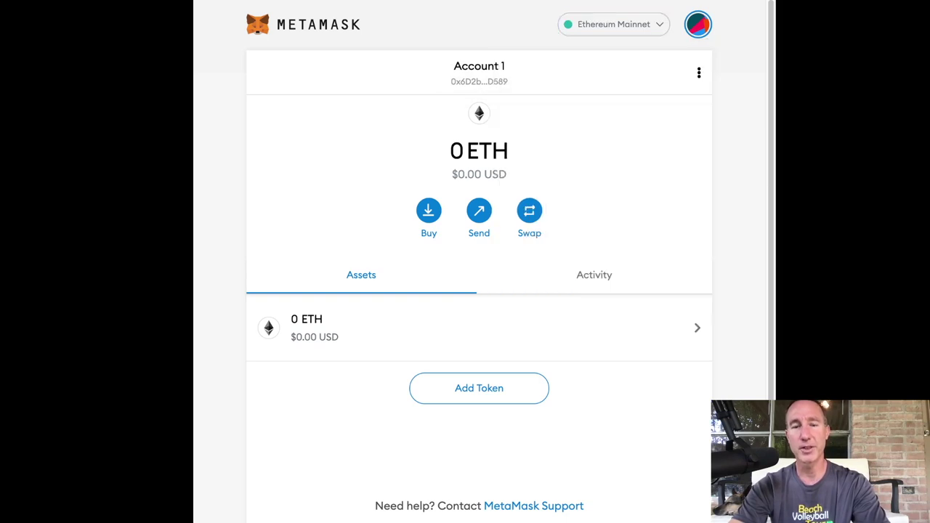
pyautogui.click(613, 24)
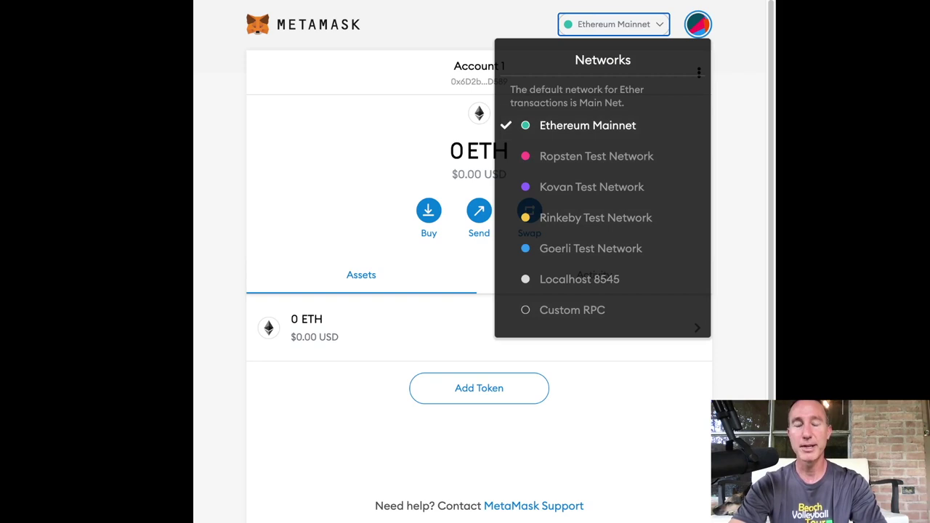
pyautogui.press('Escape')
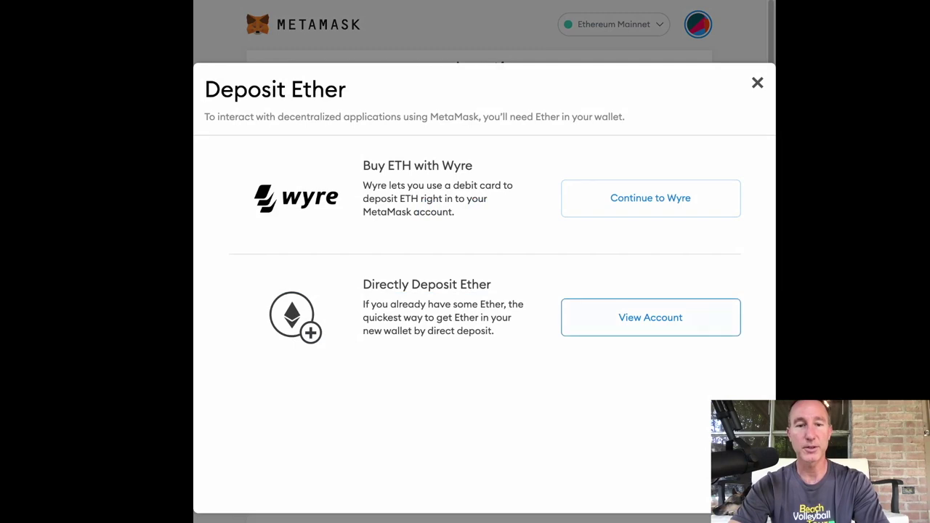
# Step: Show Account 1's QR code and full address, then close that window
pyautogui.click(650, 317)
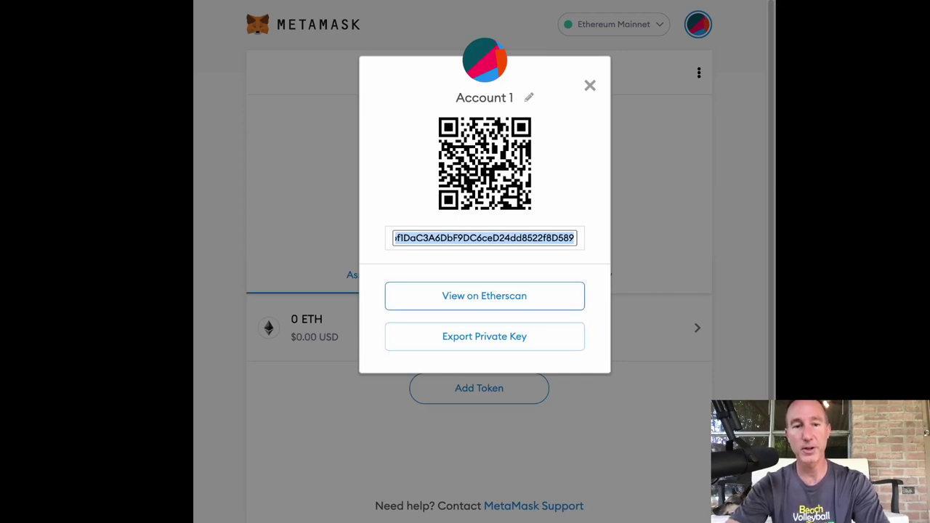
pyautogui.press('Escape')
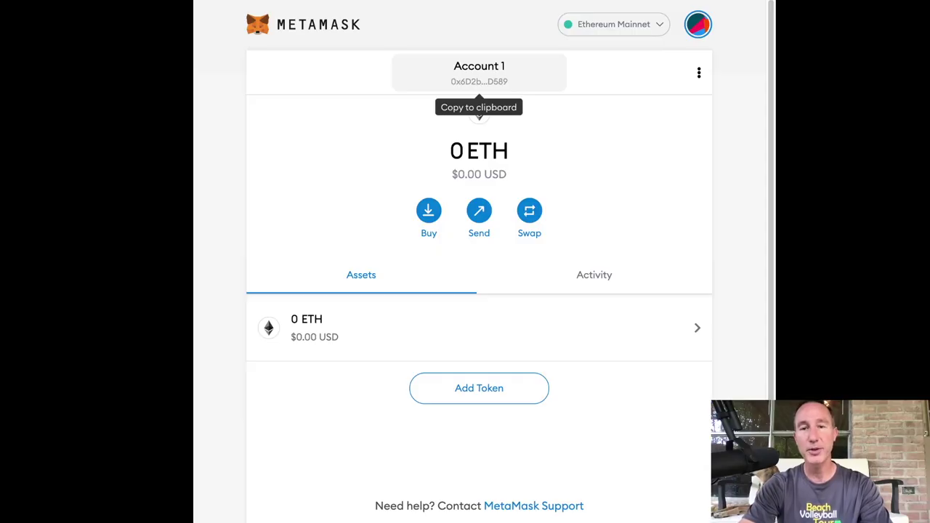
# Step: Copy the Account 1 address and display its QR code and address for direct ETH deposit
pyautogui.click(479, 74)
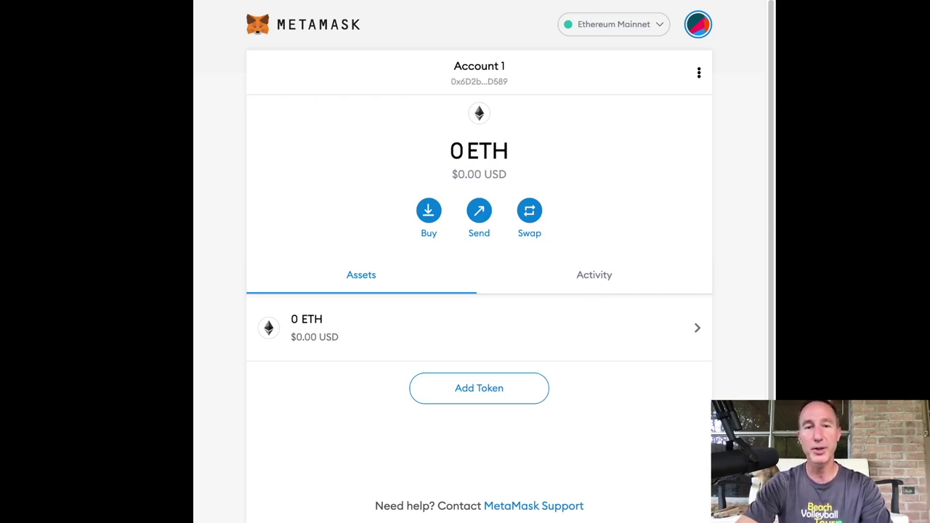
pyautogui.click(699, 72)
pyautogui.press('Escape')
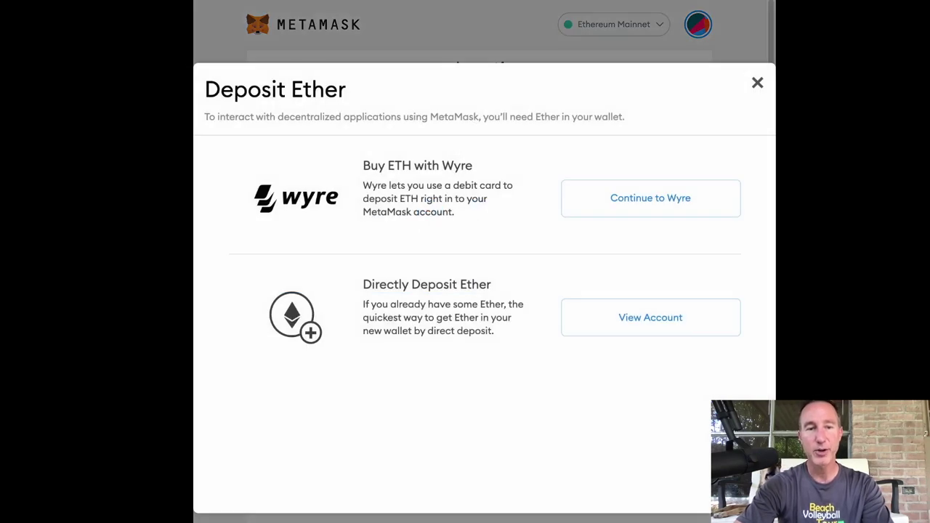
pyautogui.click(650, 318)
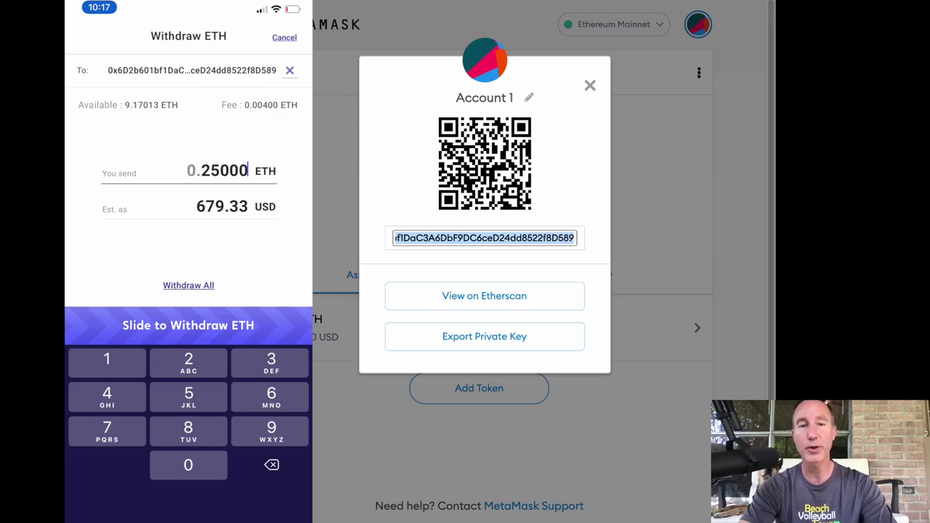
# Step: In a new tab's eth to usd converter, replace the Ether amount with .004
pyautogui.hotkey('ctrl', 't')
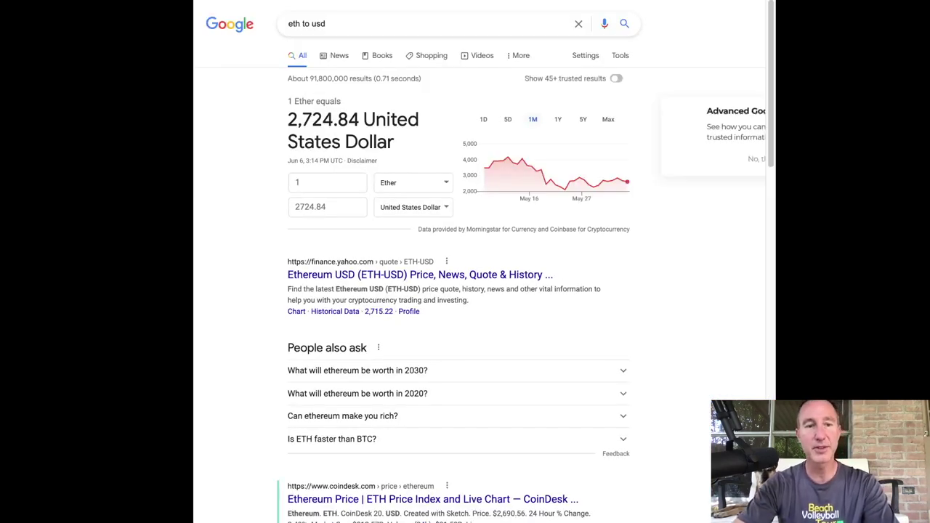
pyautogui.click(327, 183)
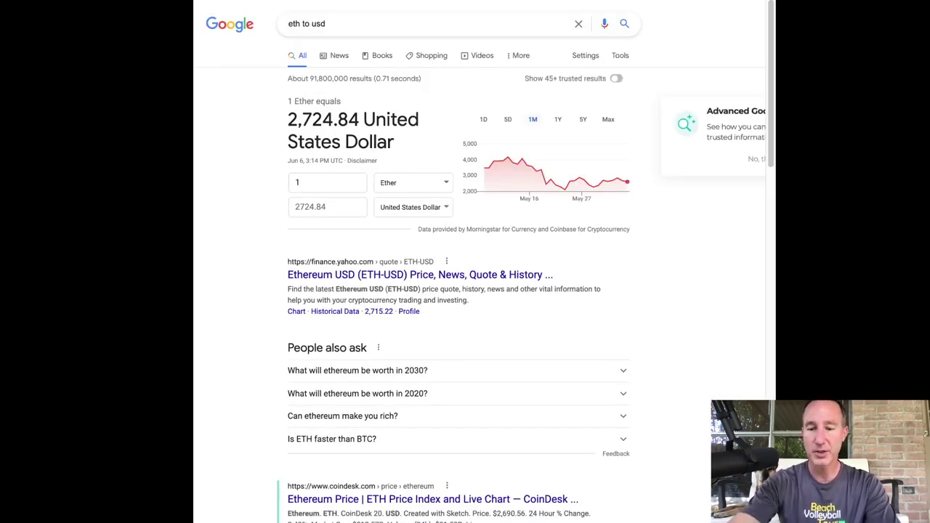
pyautogui.press('BackSpace')
pyautogui.write('.00')
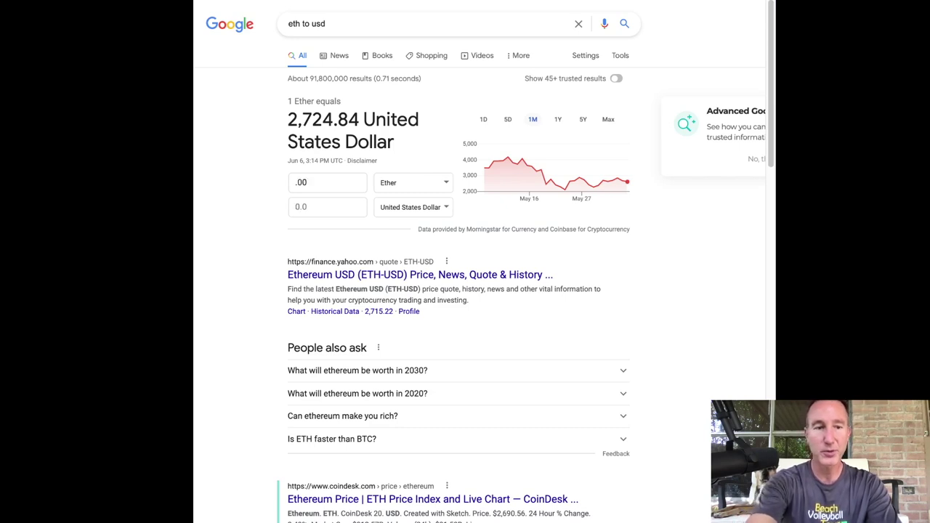
pyautogui.write('4')
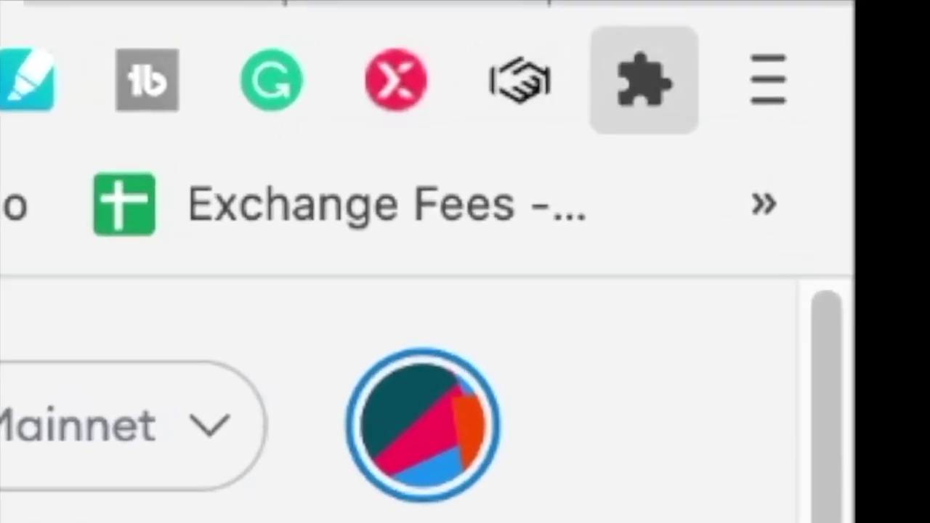
# Step: Check the 0.25 ETH balance in MetaMask, then open the 0.exchange bookmark
pyautogui.click(644, 80)
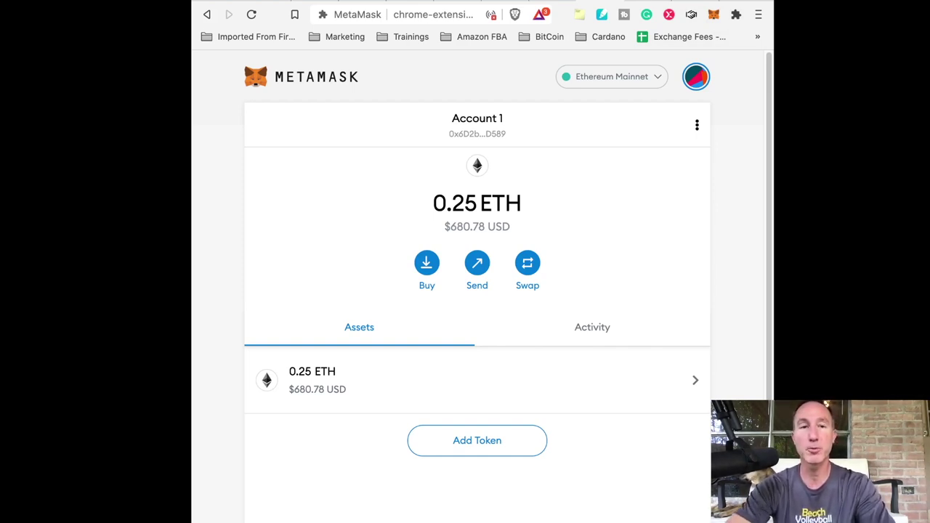
pyautogui.click(549, 36)
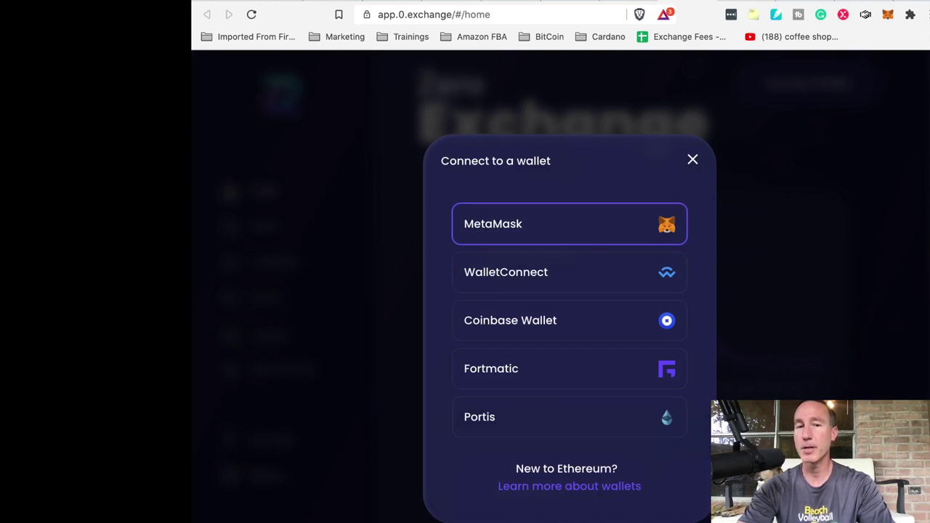
# Step: Pick MetaMask in Zero Exchange's wallet list to connect the wallet
pyautogui.click(569, 224)
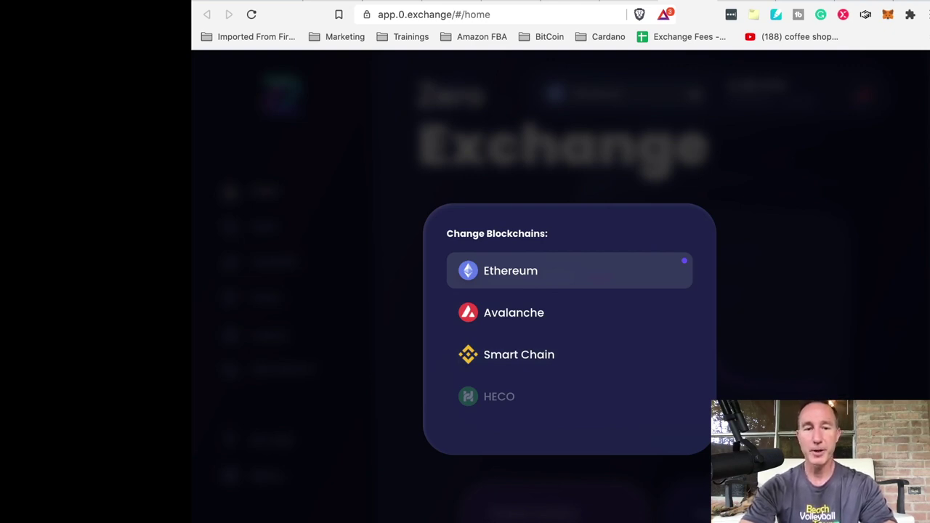
# Step: Keep Ethereum selected as the network in the Change Blockchains list
pyautogui.click(509, 270)
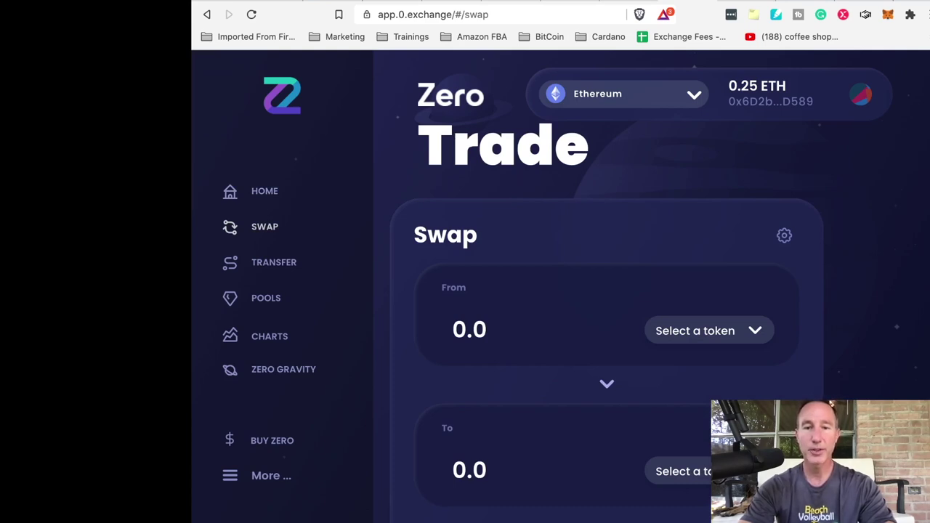
# Step: Pay with ETH, enter 0.24 as the From amount, and start choosing the To token
pyautogui.click(709, 331)
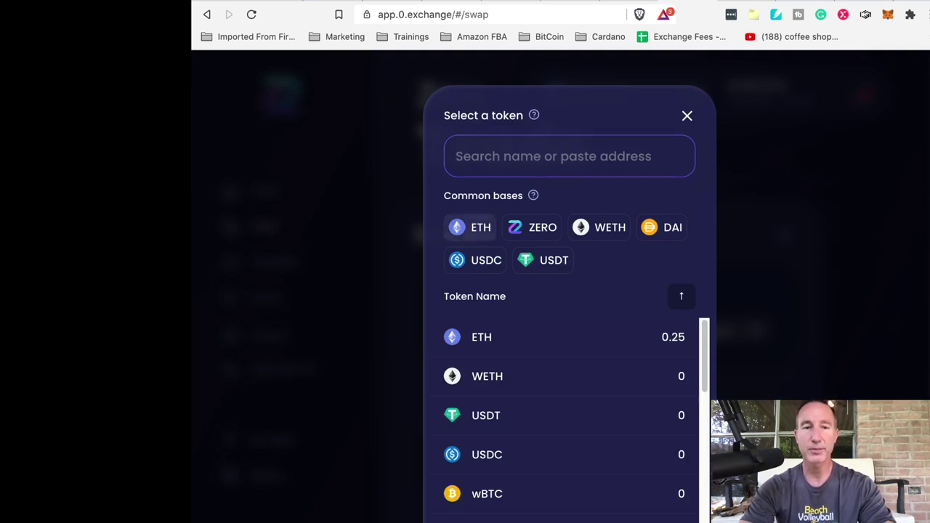
pyautogui.press('Escape')
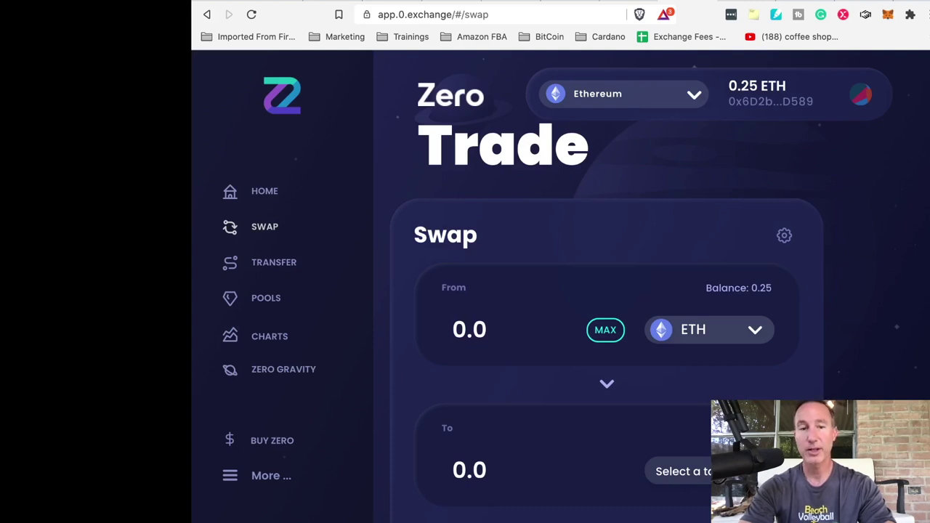
pyautogui.write('0.24')
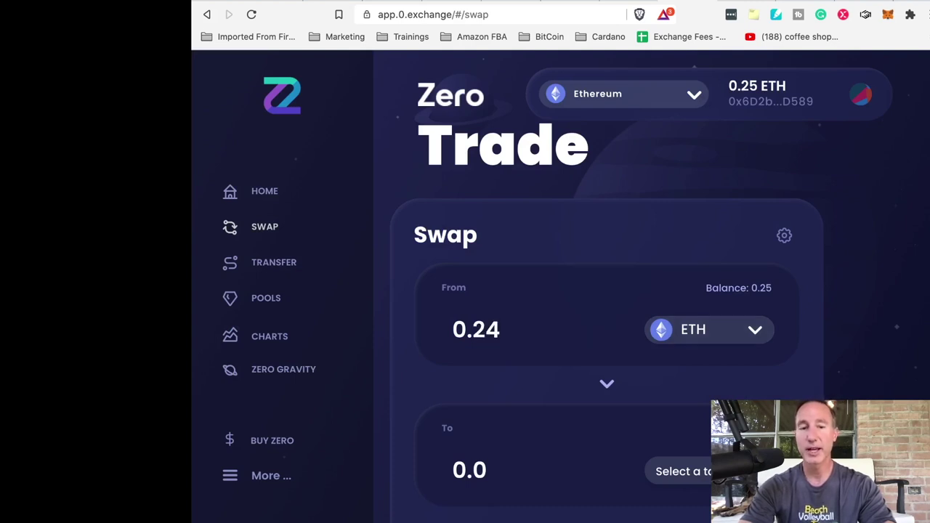
pyautogui.click(679, 471)
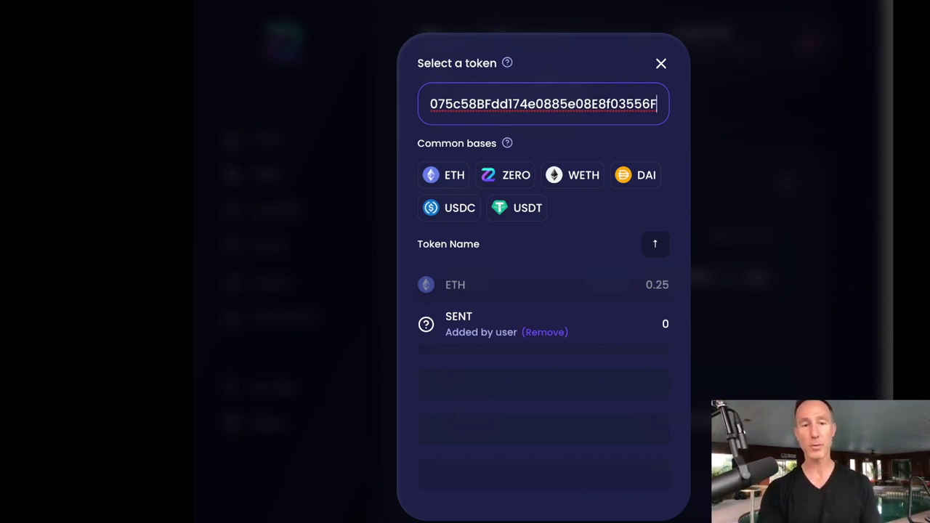
# Step: Select the imported SENT token as the token to receive
pyautogui.press('Return')
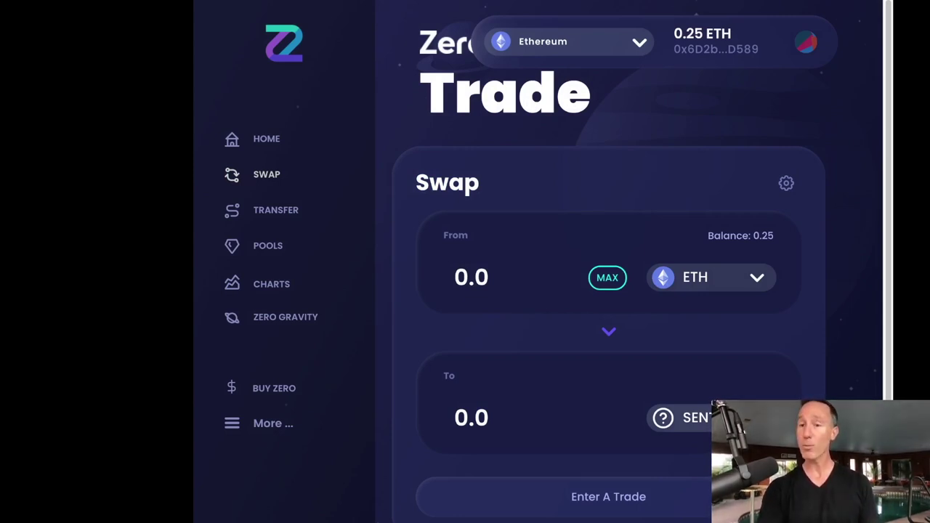
# Step: Enter 0.24 ETH as the From amount to get a 21581.2 SENT quote
pyautogui.write('0.24')
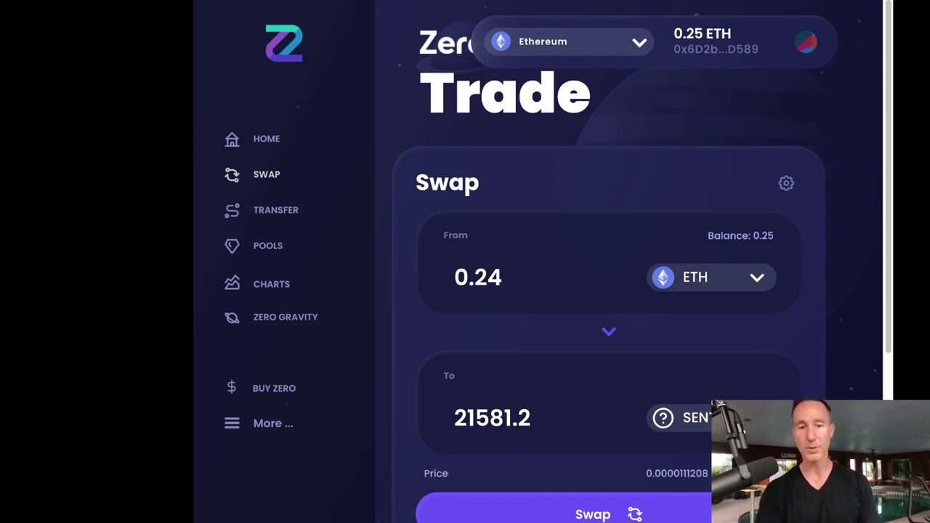
# Step: Scroll to the swap details and show the Liquidity Provider Fee info
pyautogui.scroll(-3, 609, 290)
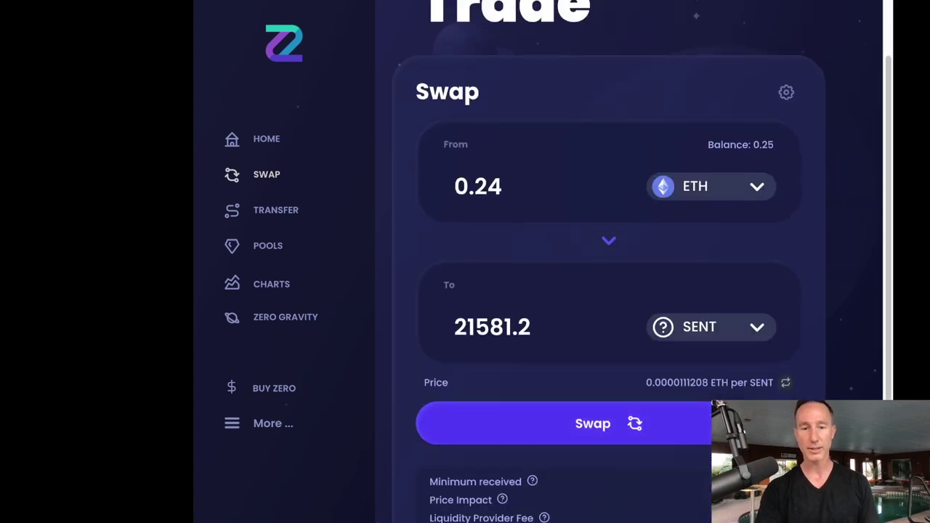
pyautogui.scroll(-2, 609, 291)
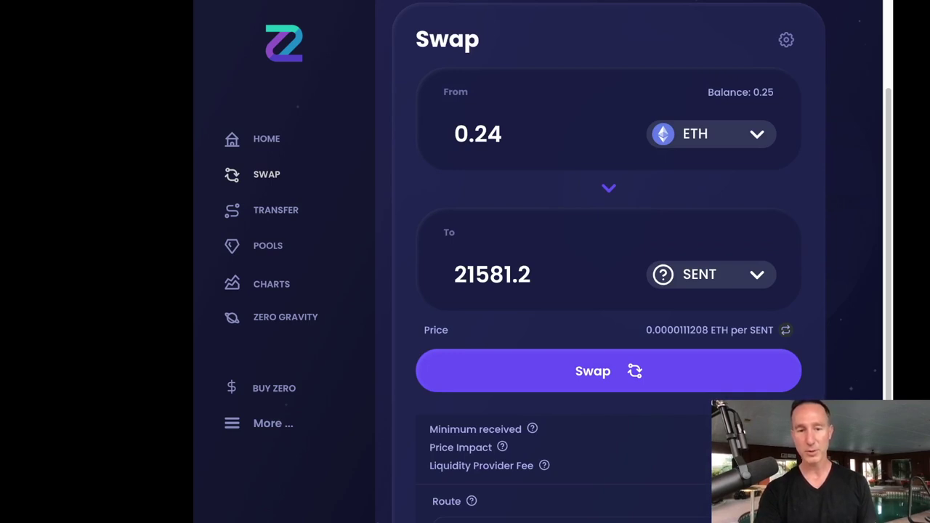
pyautogui.moveTo(544, 465)
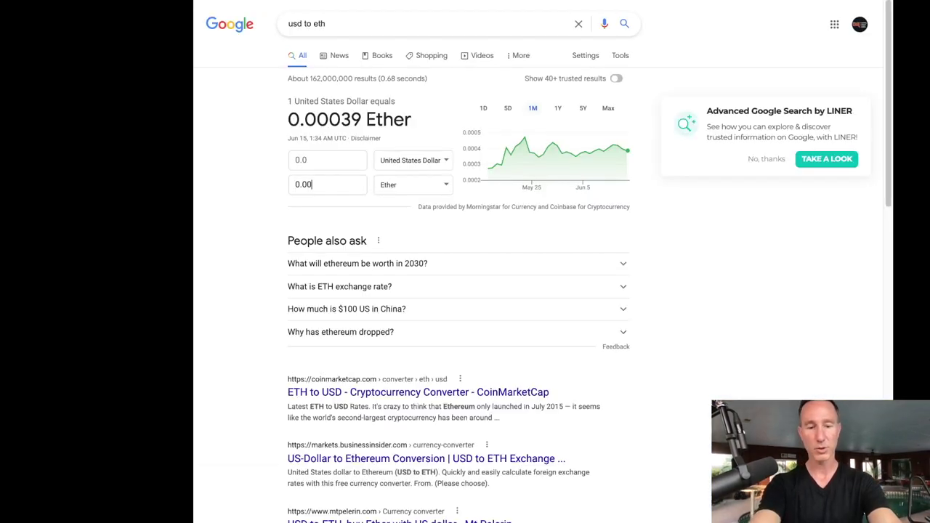
# Step: Enter 1437 into Google's US dollar to Ether converter
pyautogui.write('1437')
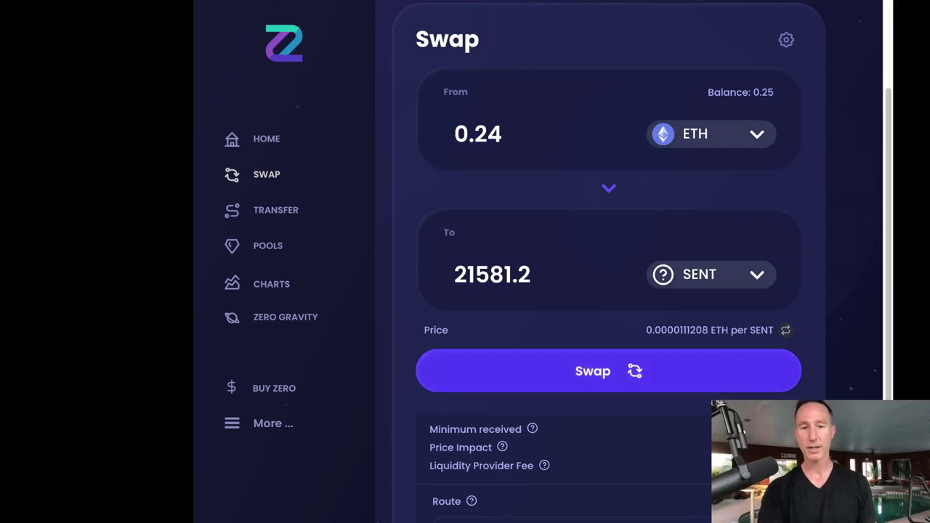
# Step: Swap 0.24 ETH for SENT, accepting the updated price and confirming the swap
pyautogui.click(608, 371)
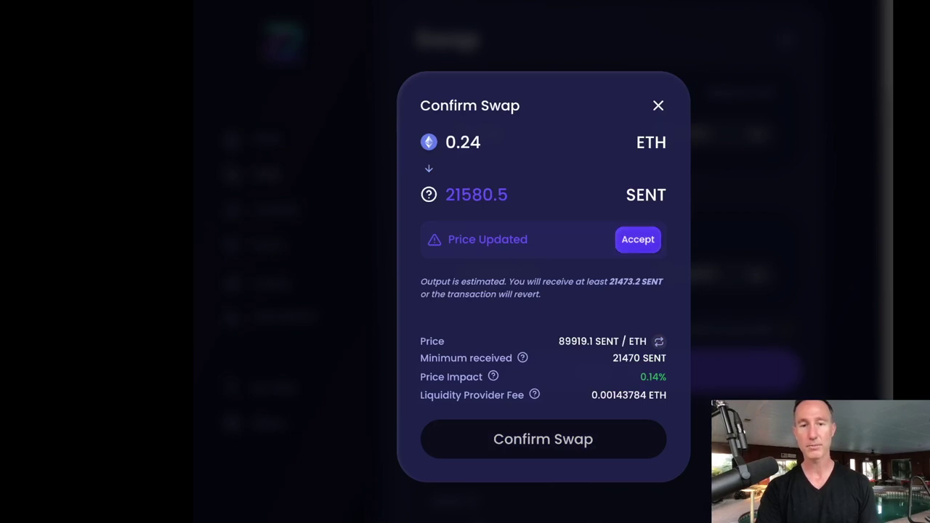
pyautogui.click(637, 239)
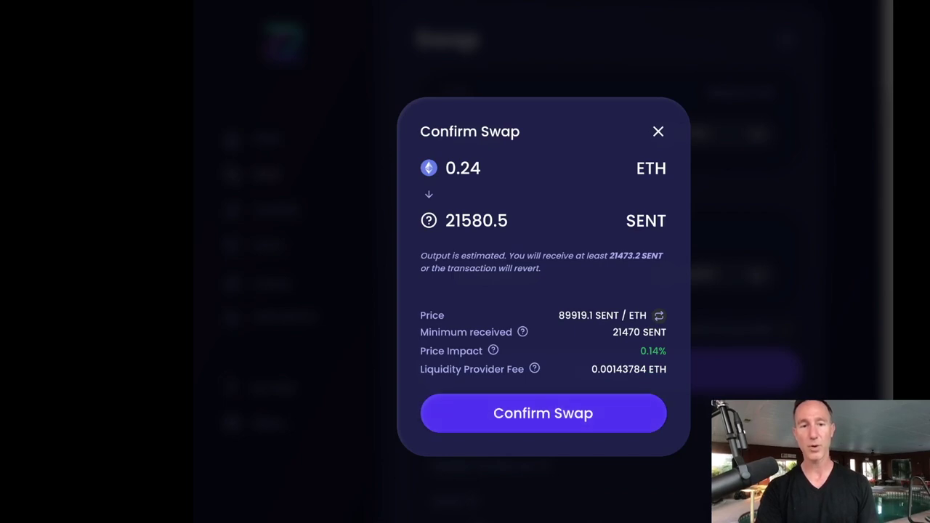
pyautogui.click(543, 413)
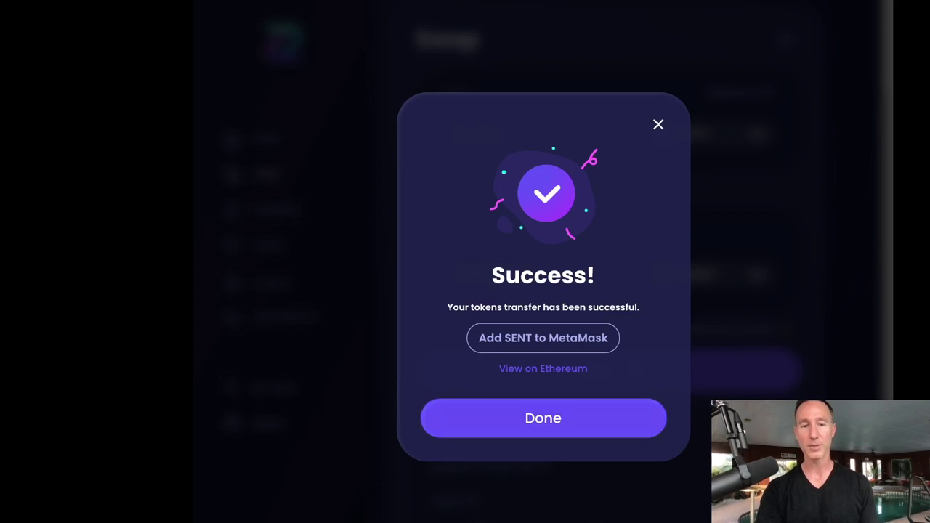
# Step: Close the swap's Success message with Done
pyautogui.click(543, 418)
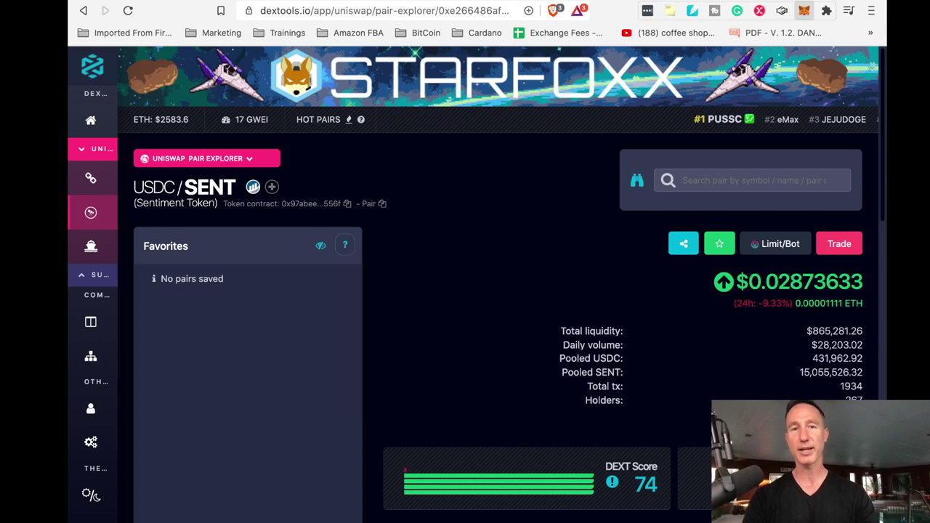
# Step: Open the MetaMask wallet popup with Alt+Shift+M over the DEXTools page
pyautogui.hotkey('alt', 'shift', 'm')
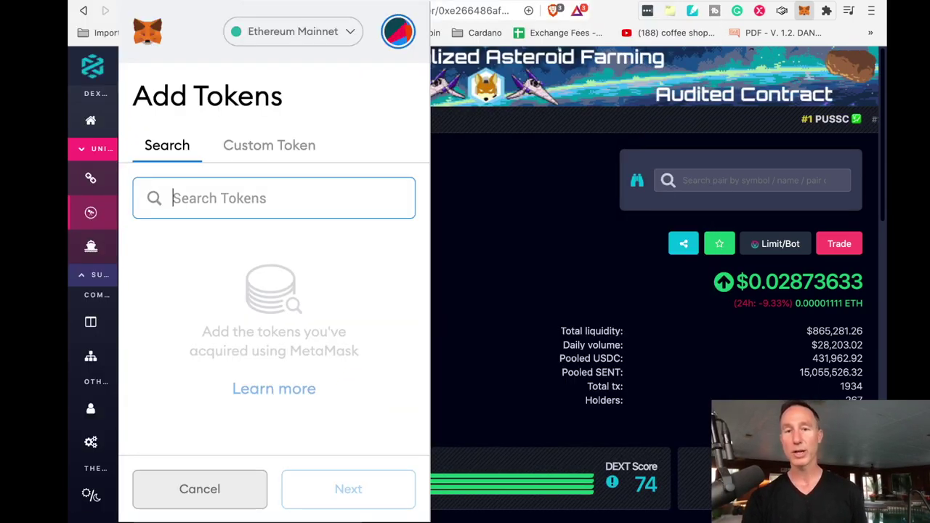
# Step: Add SENT to MetaMask as a custom token from its pasted contract address
pyautogui.click(269, 145)
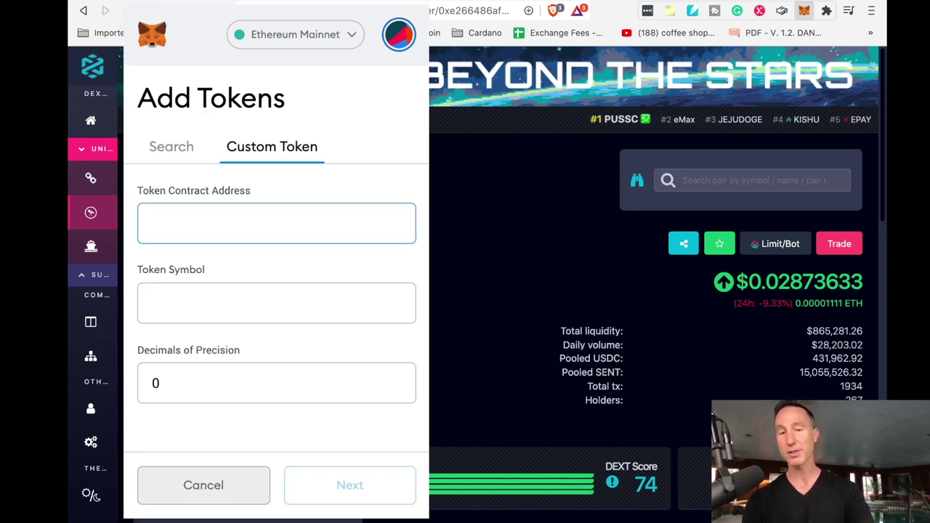
pyautogui.press('super+v')
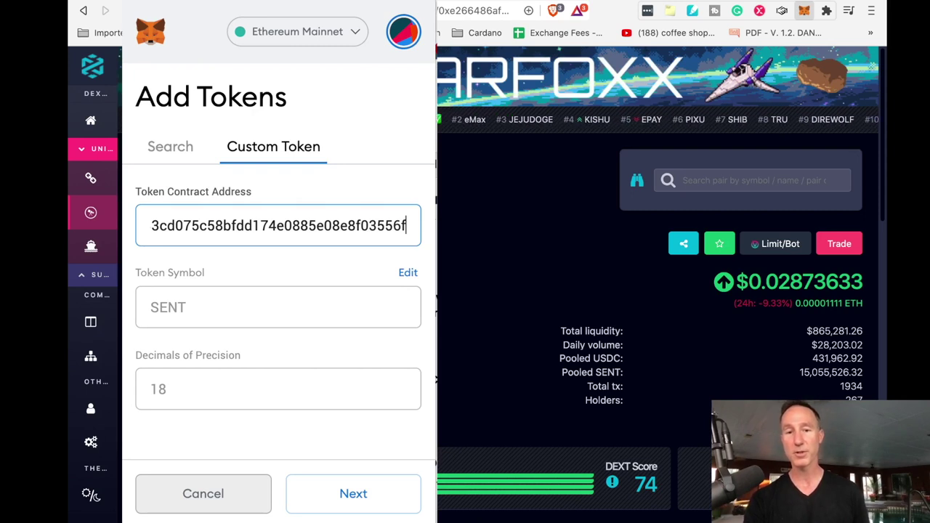
pyautogui.press('Return')
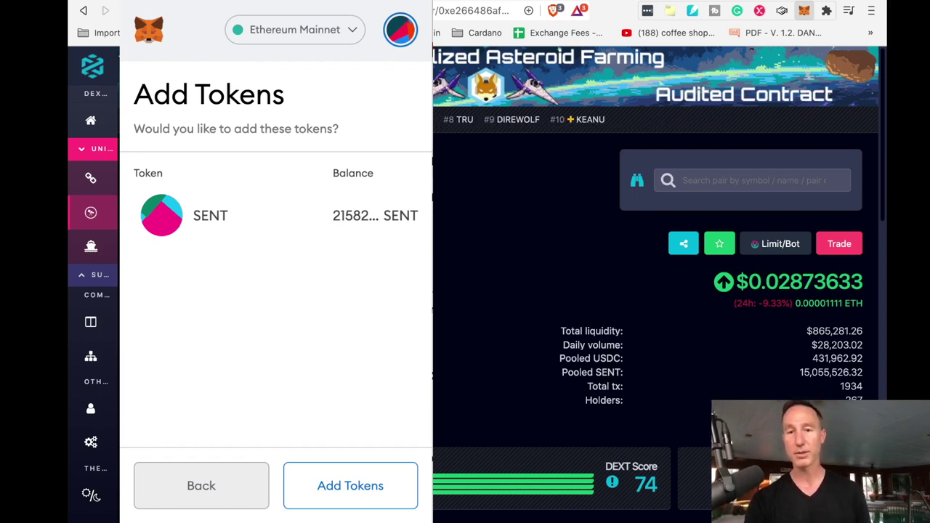
pyautogui.press('Return')
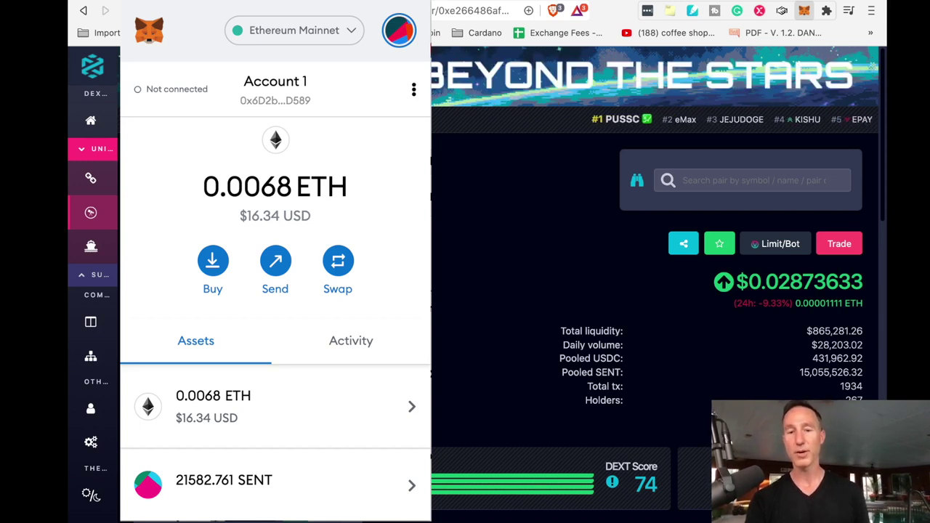
# Step: Close the MetaMask wallet popup
pyautogui.press('Escape')
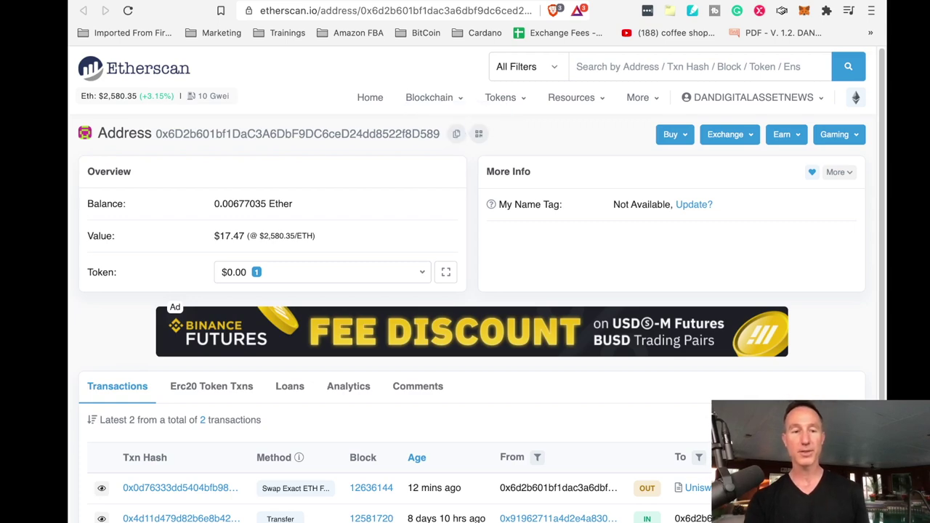
# Step: View the incoming 0.25 Ether deposit's details, then list the address's tokens showing 21,582.76172968 SENT
pyautogui.scroll(-5, 465, 291)
pyautogui.scroll(3, 465, 290)
pyautogui.scroll(2, 465, 291)
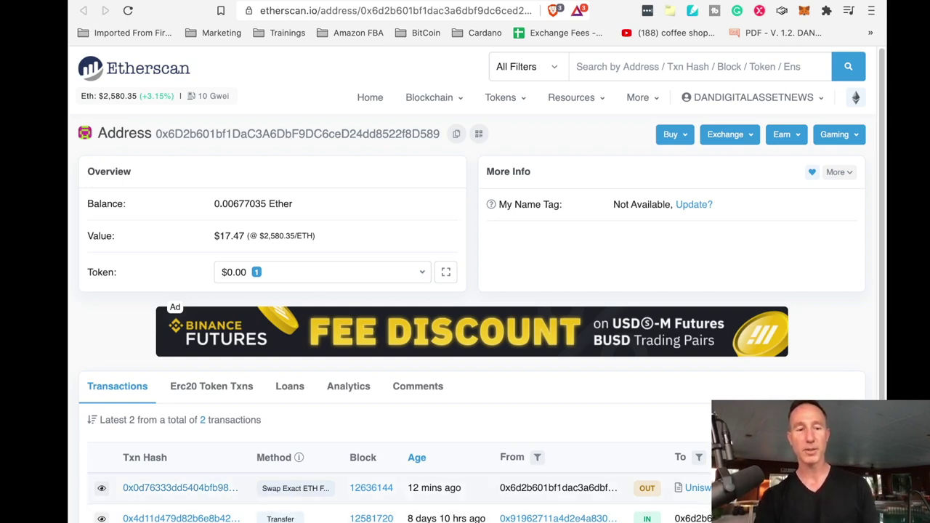
pyautogui.click(181, 518)
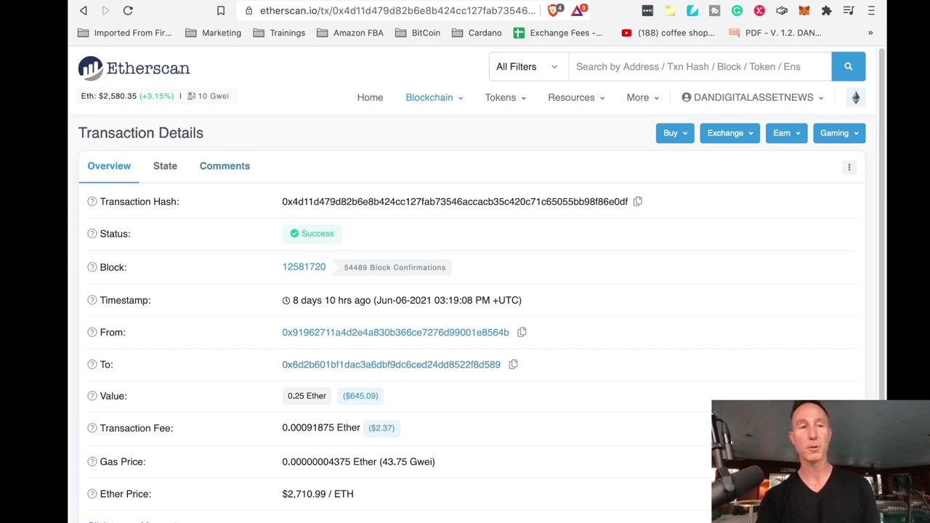
pyautogui.click(82, 10)
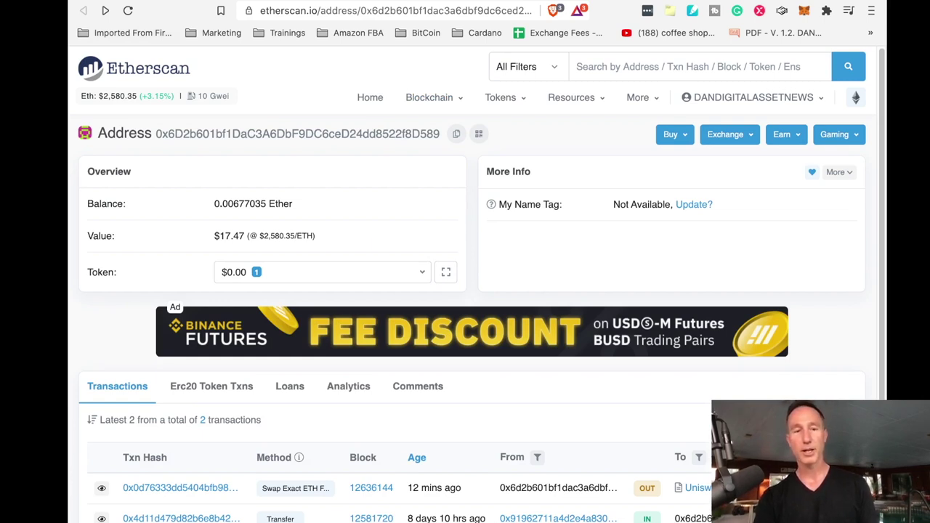
pyautogui.click(320, 272)
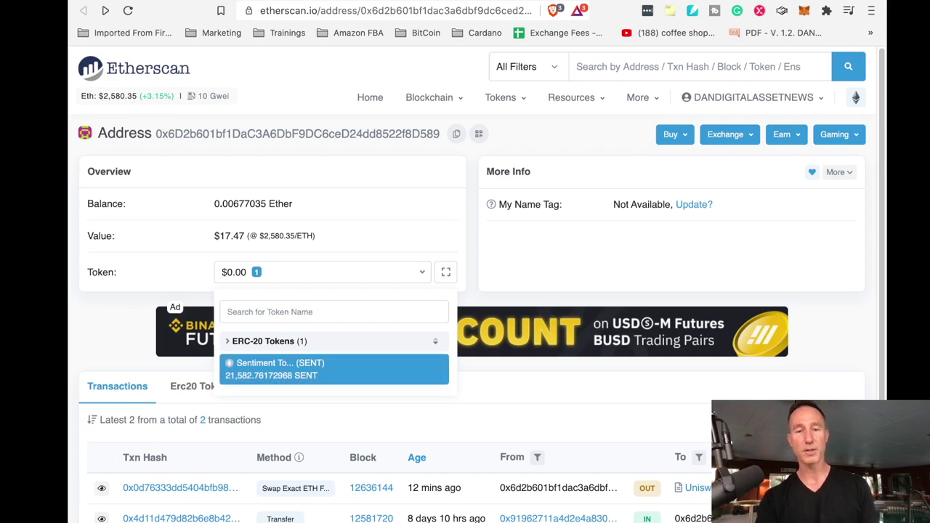
# Step: Scroll the Etherscan address page to review the 21,582.76172968 SENT token holding
pyautogui.scroll(-1, 465, 290)
pyautogui.scroll(1, 465, 291)
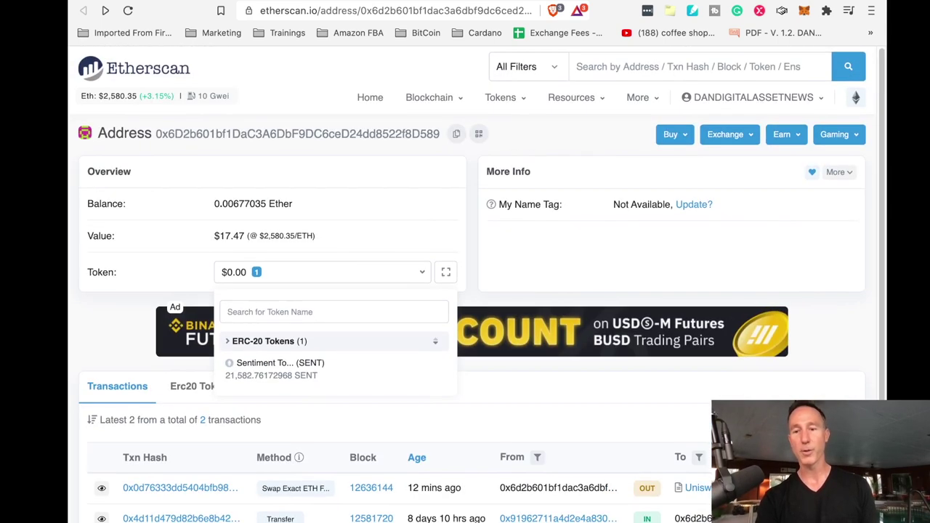